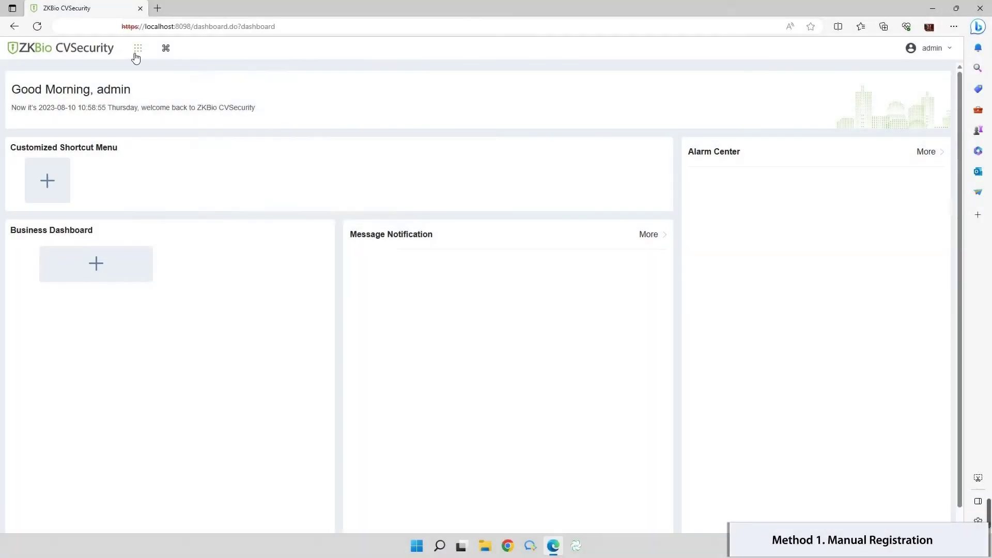
- Go from the app grid to Personnel and show the Person list with its 2 records
{"action": "left_click", "coordinate": [138, 47]}
{"action": "left_click", "coordinate": [168, 97]}
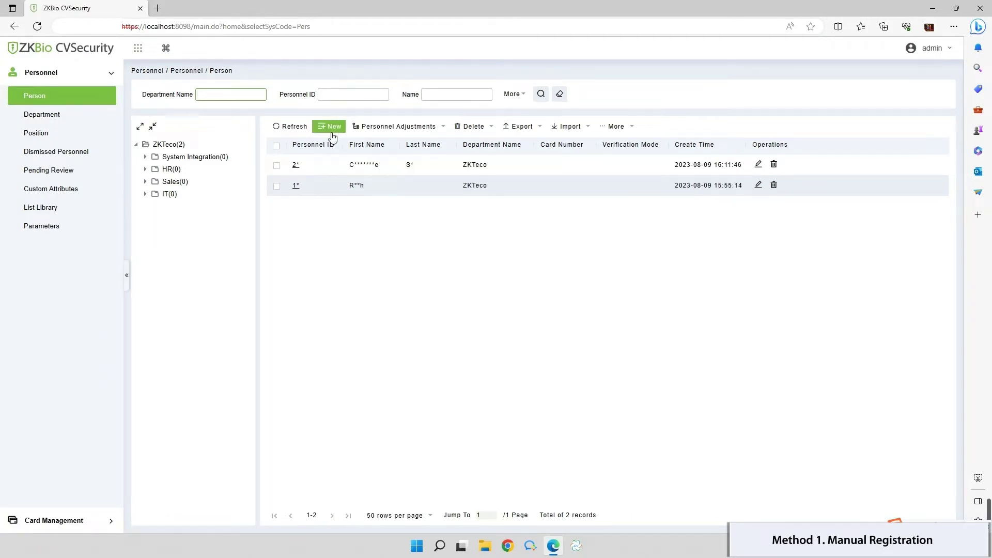
- Start a new person with ID 4 and enter first and last name, Female gender and mobile phone
{"action": "left_click", "coordinate": [331, 127]}
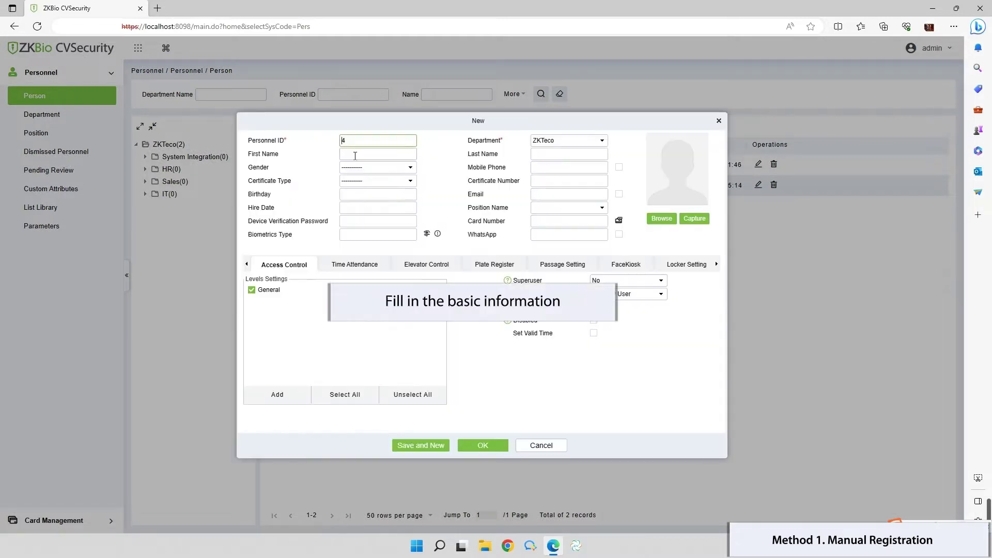
{"action": "left_click", "coordinate": [355, 155]}
{"action": "left_click", "coordinate": [362, 191]}
{"action": "left_click", "coordinate": [569, 156]}
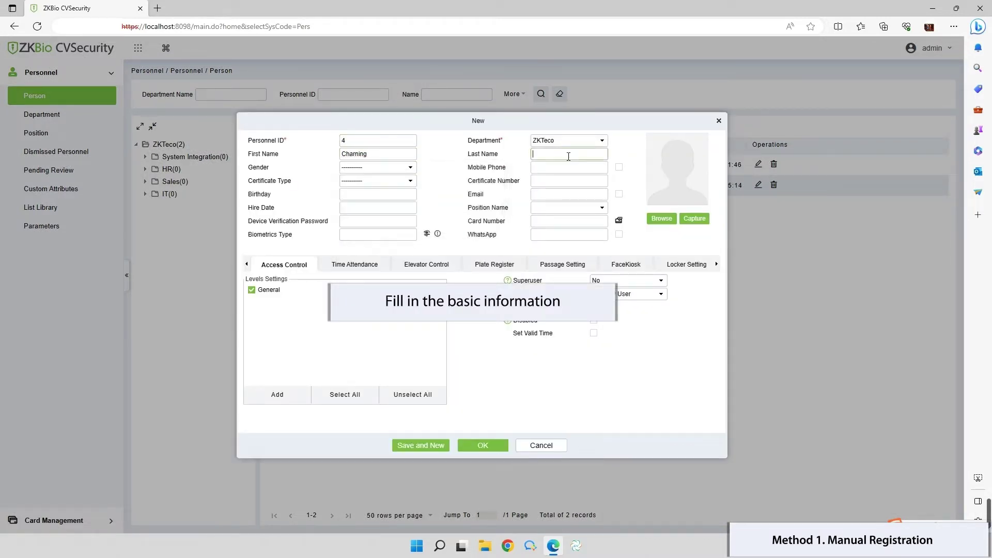
{"action": "type", "text": "Qin"}
{"action": "left_click", "coordinate": [377, 167]}
{"action": "left_click", "coordinate": [357, 197]}
{"action": "left_click", "coordinate": [569, 167]}
{"action": "left_click", "coordinate": [556, 182]}
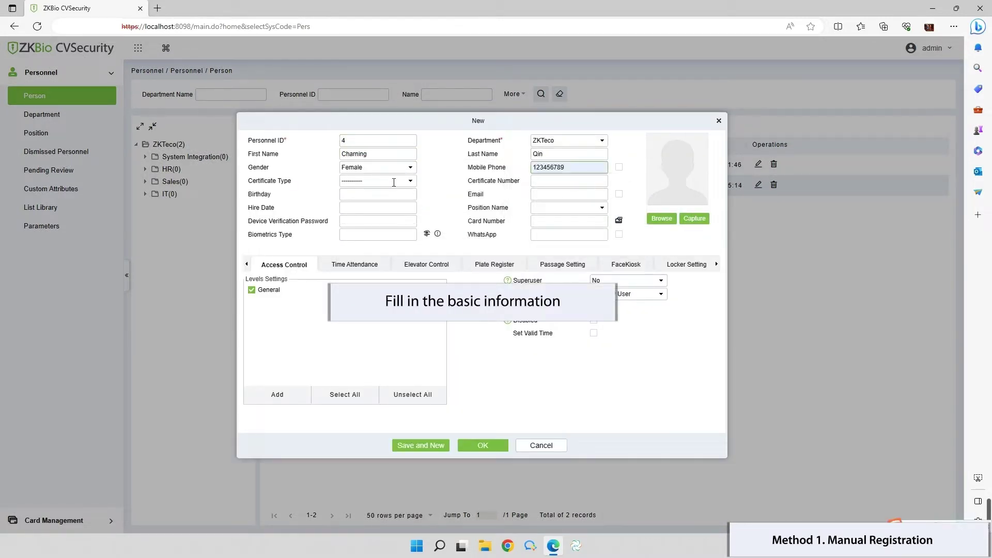
- Set certificate type ID with number 1, birthday 2000-08-01, and fill in the email
{"action": "left_click", "coordinate": [377, 180]}
{"action": "left_click", "coordinate": [357, 198]}
{"action": "left_click", "coordinate": [553, 182]}
{"action": "type", "text": "133567"}
{"action": "left_click", "coordinate": [378, 193]}
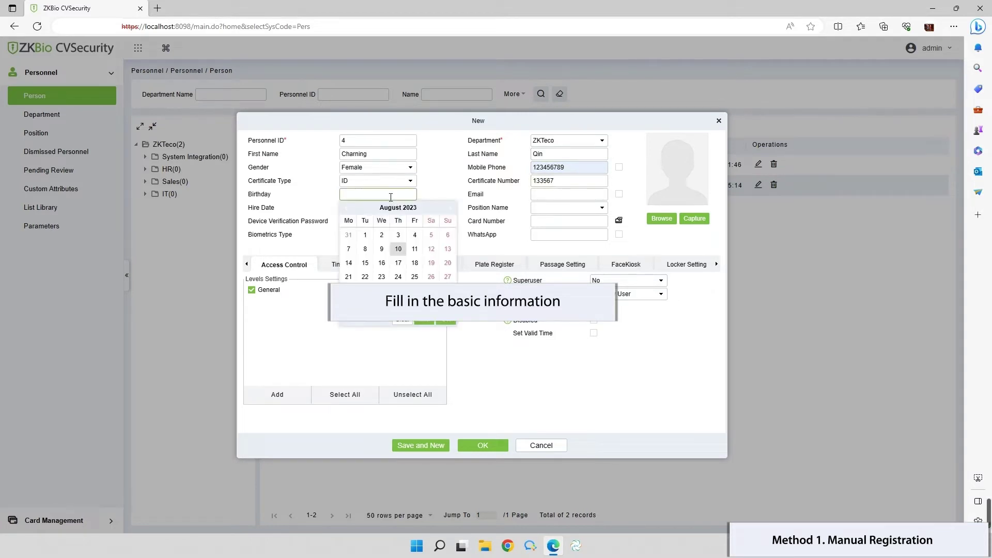
{"action": "left_click", "coordinate": [416, 210]}
{"action": "left_click", "coordinate": [385, 249]}
{"action": "left_click", "coordinate": [365, 236]}
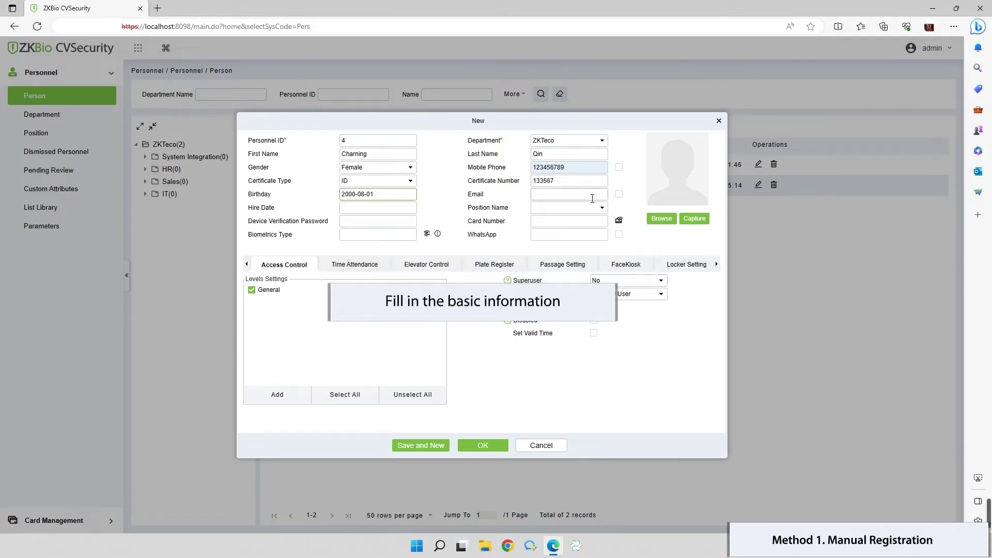
{"action": "left_click", "coordinate": [569, 194]}
- Set the hire date to 2023-08-10 and the position to HR assistant
{"action": "left_click", "coordinate": [369, 207]}
{"action": "left_click", "coordinate": [446, 332]}
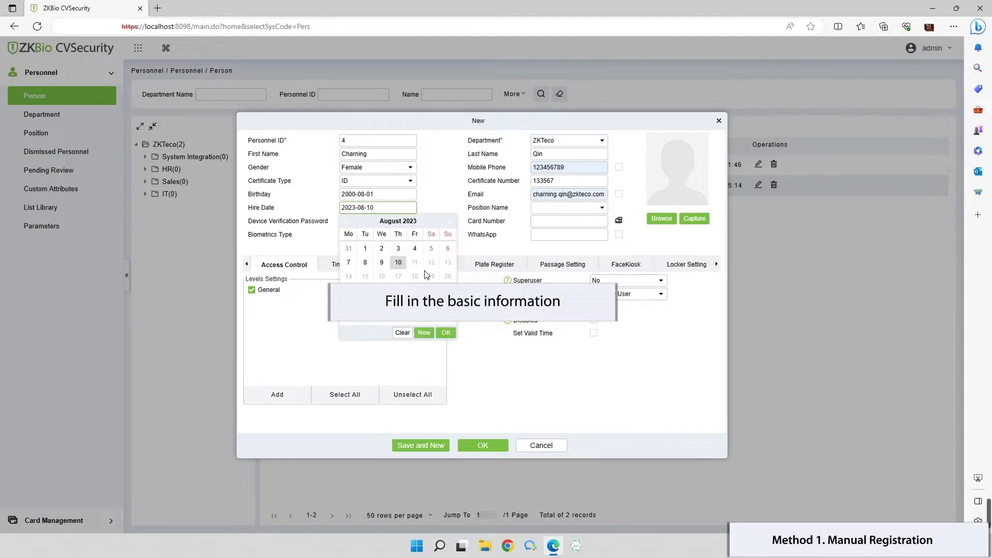
{"action": "left_click", "coordinate": [569, 207]}
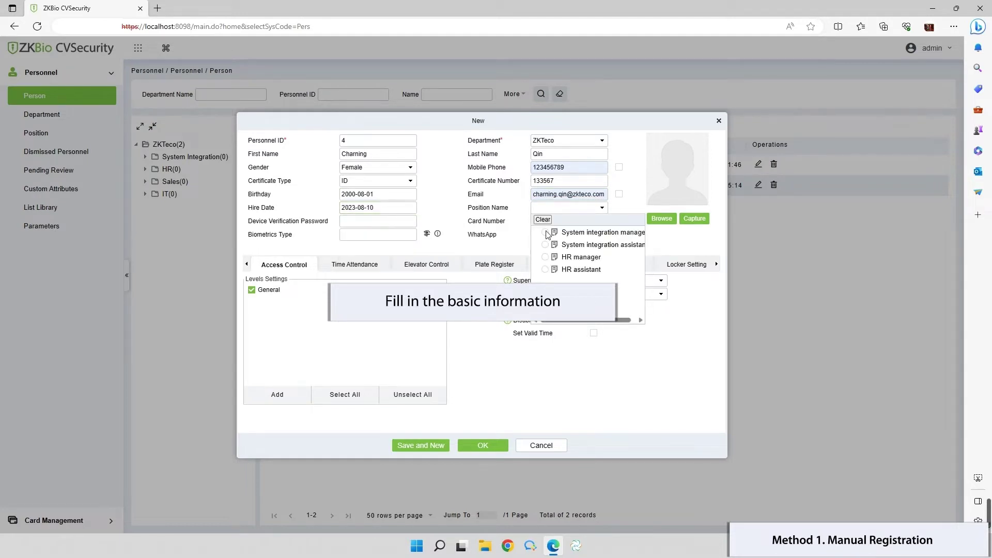
{"action": "left_click", "coordinate": [548, 269]}
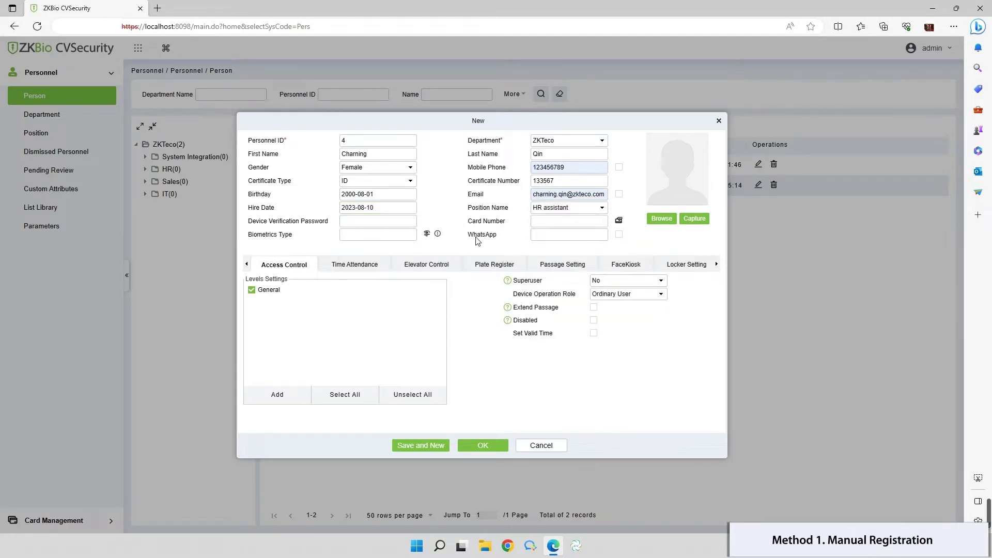
- Begin Fingerprint Scanner registration and download the missing ISSOnline.exe driver installer
{"action": "left_click", "coordinate": [426, 235]}
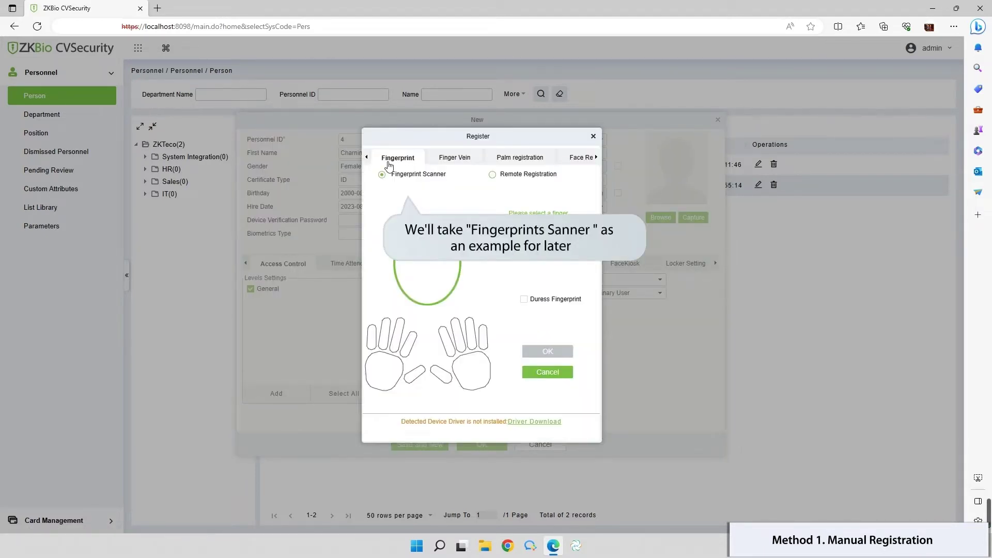
{"action": "left_click", "coordinate": [381, 174]}
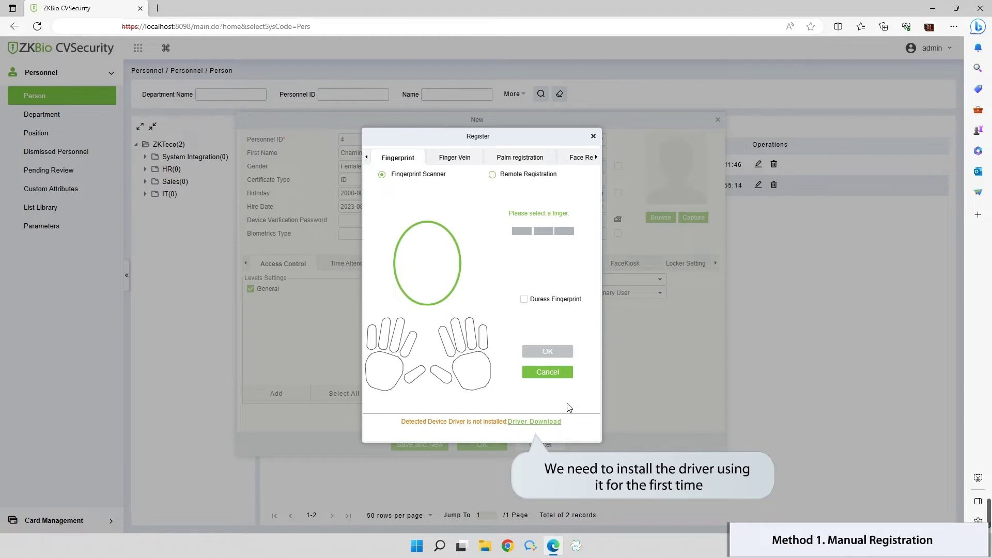
{"action": "left_click", "coordinate": [505, 423]}
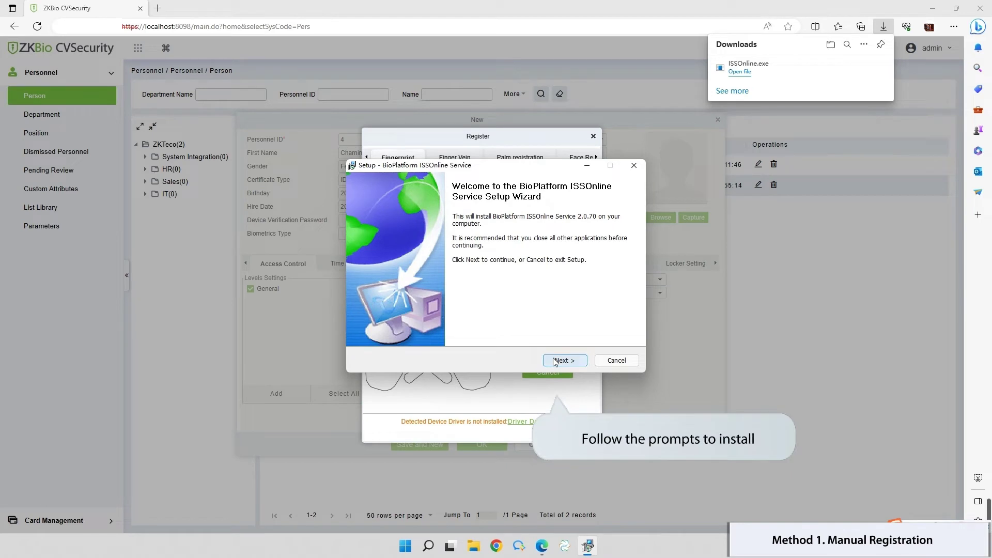
- Run the BioPlatform ISSOnline Service 2.0.70 setup through Next, Install and Finish
{"action": "left_click", "coordinate": [561, 361]}
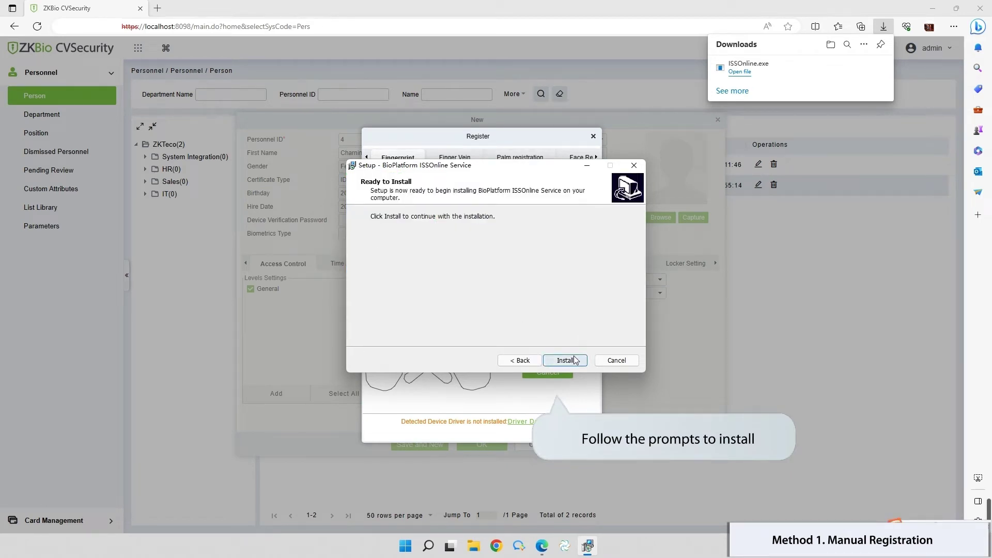
{"action": "key", "text": "Return"}
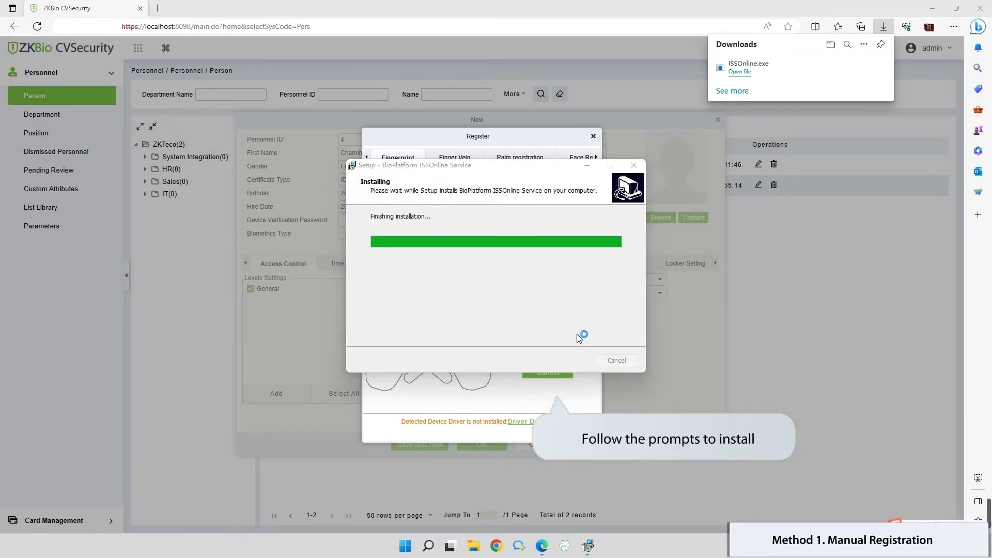
{"action": "left_click", "coordinate": [559, 361]}
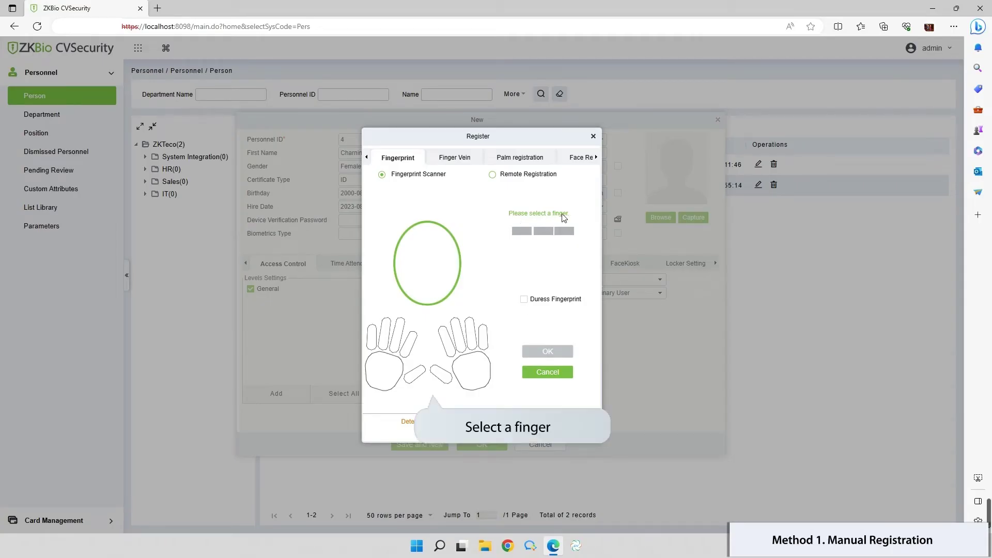
- Enrol the left thumb and left index fingerprints, plus a palm via the PV10R collector
{"action": "left_click", "coordinate": [413, 375]}
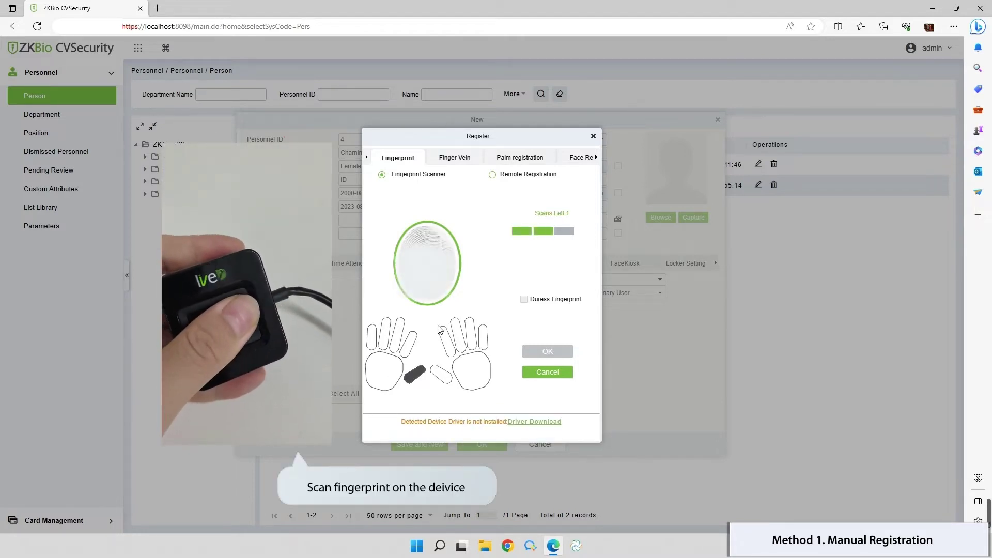
{"action": "left_click", "coordinate": [410, 341]}
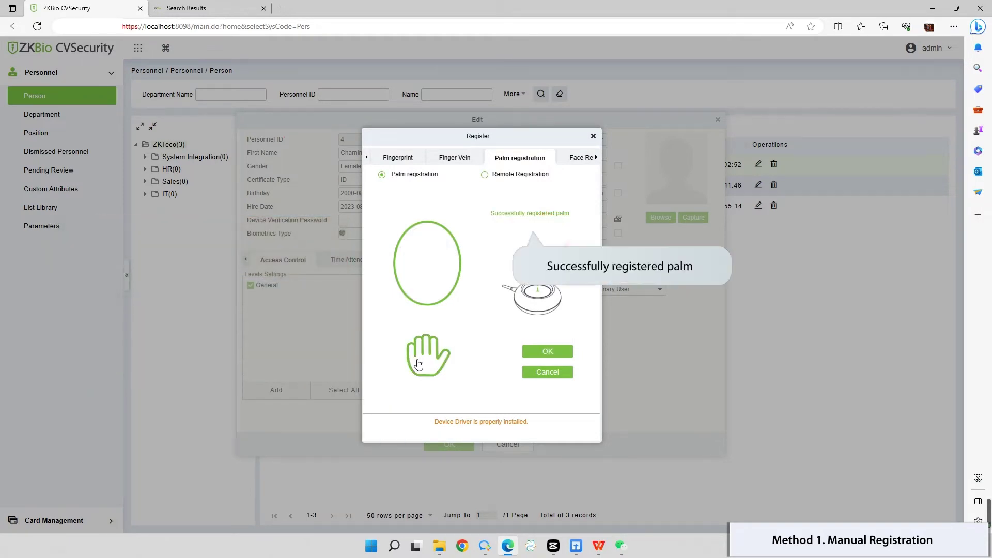
- Confirm the biometrics, load a profile photo as the comparison photo, and save person ID 4
{"action": "left_click", "coordinate": [548, 352]}
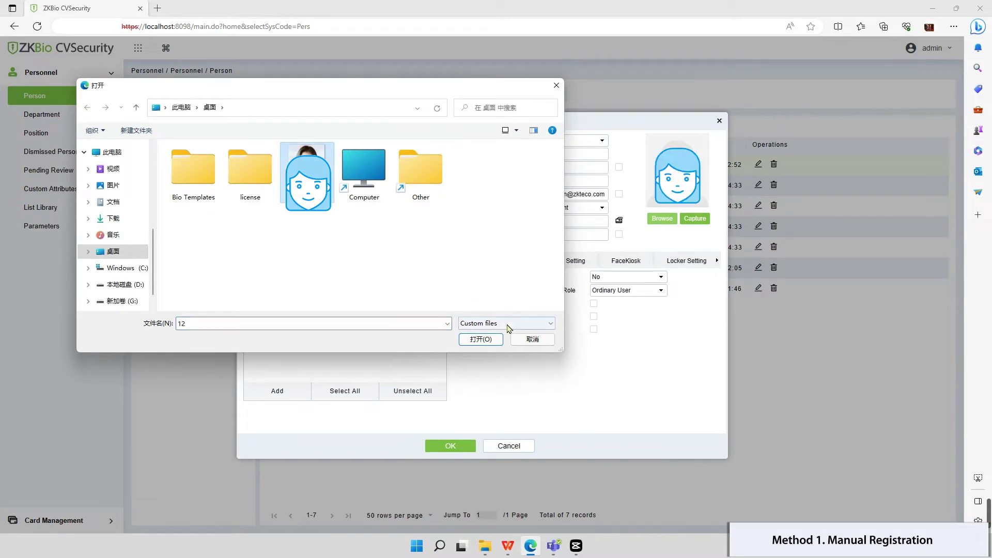
{"action": "left_click", "coordinate": [480, 339]}
{"action": "left_click", "coordinate": [469, 448]}
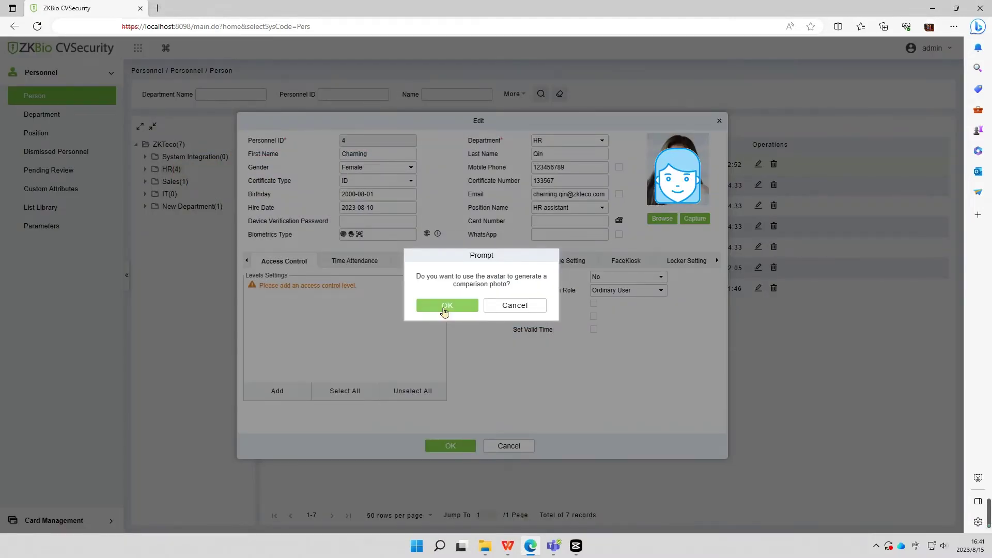
{"action": "left_click", "coordinate": [445, 307]}
{"action": "left_click", "coordinate": [445, 447]}
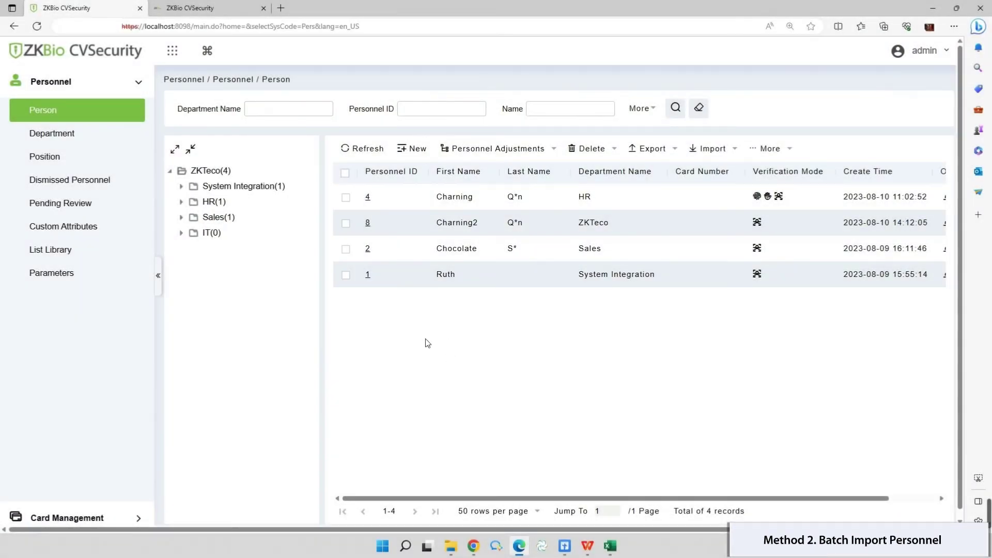
- Download a Personnel Import Template with Gender, Email, Certificate Type/Number, Position Number and Position Name
{"action": "left_click", "coordinate": [731, 155]}
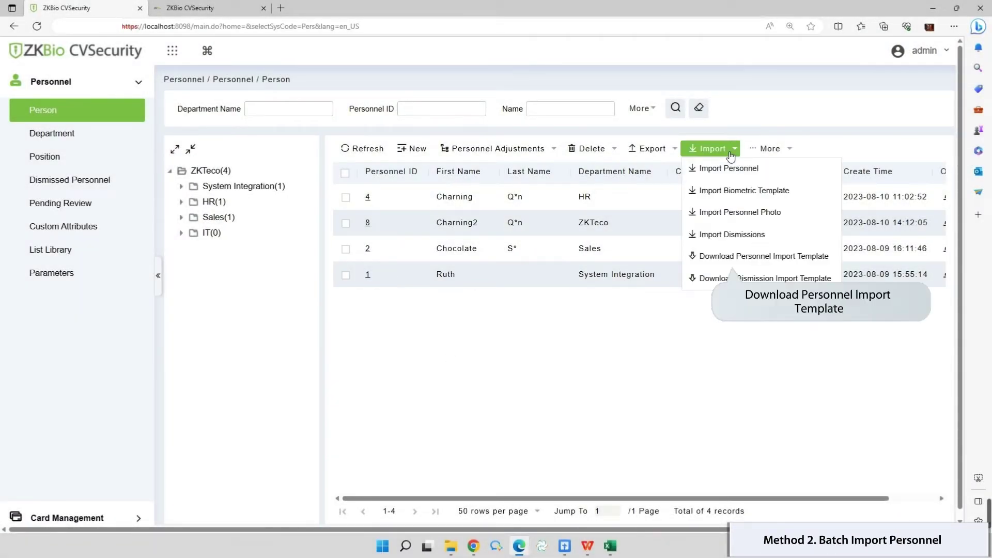
{"action": "left_click", "coordinate": [727, 257]}
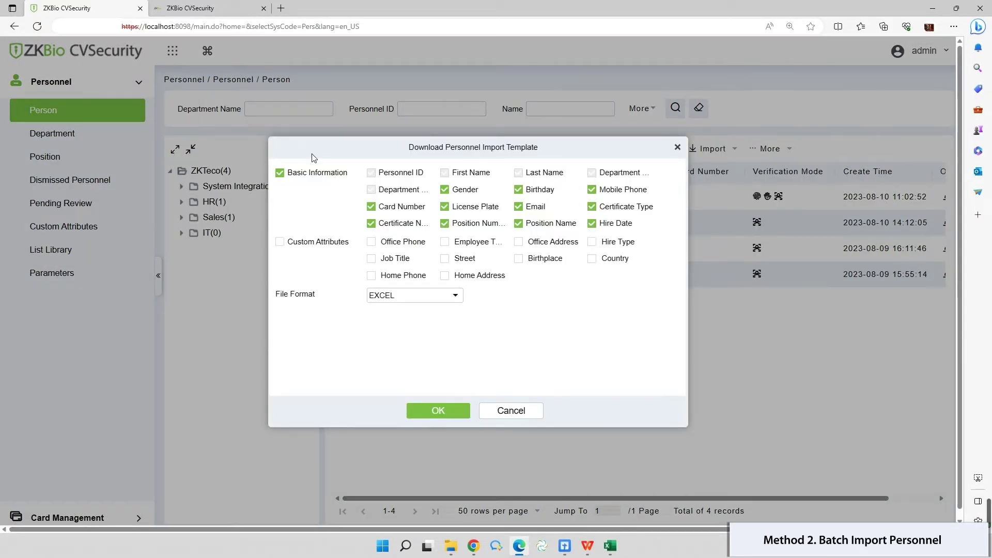
{"action": "left_click", "coordinate": [279, 173]}
{"action": "left_click", "coordinate": [445, 190]}
{"action": "left_click", "coordinate": [518, 207]}
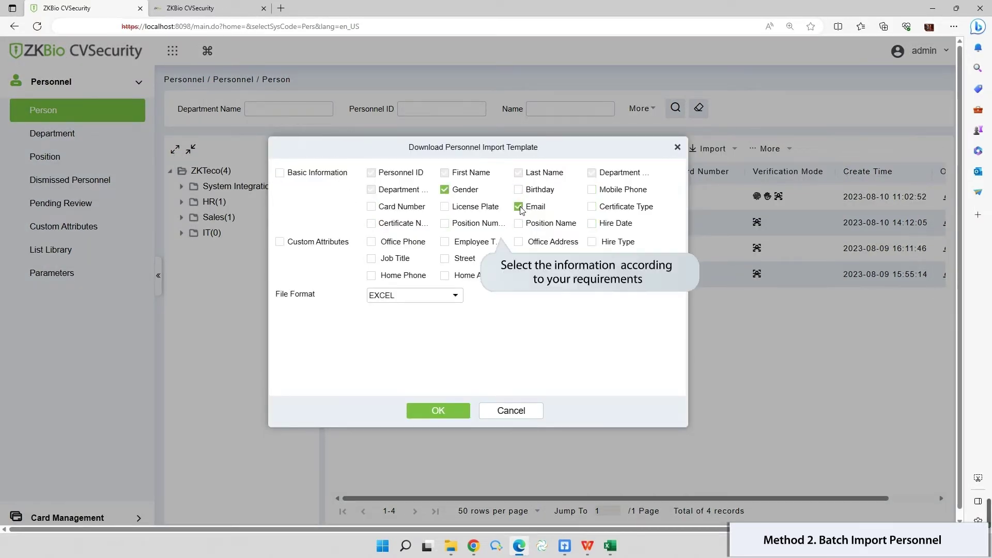
{"action": "left_click", "coordinate": [592, 207]}
{"action": "left_click", "coordinate": [372, 224]}
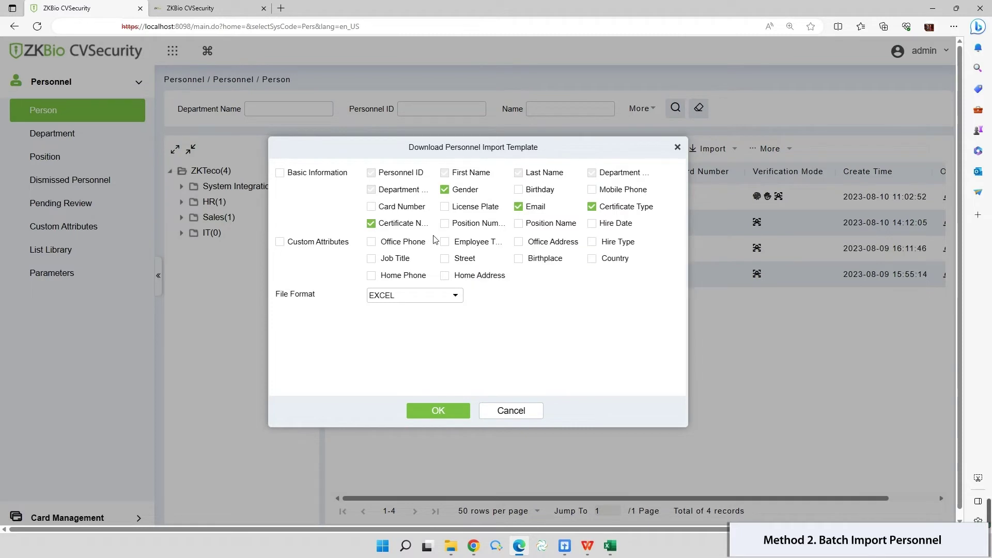
{"action": "left_click", "coordinate": [445, 223]}
{"action": "left_click", "coordinate": [518, 224]}
{"action": "left_click", "coordinate": [453, 410]}
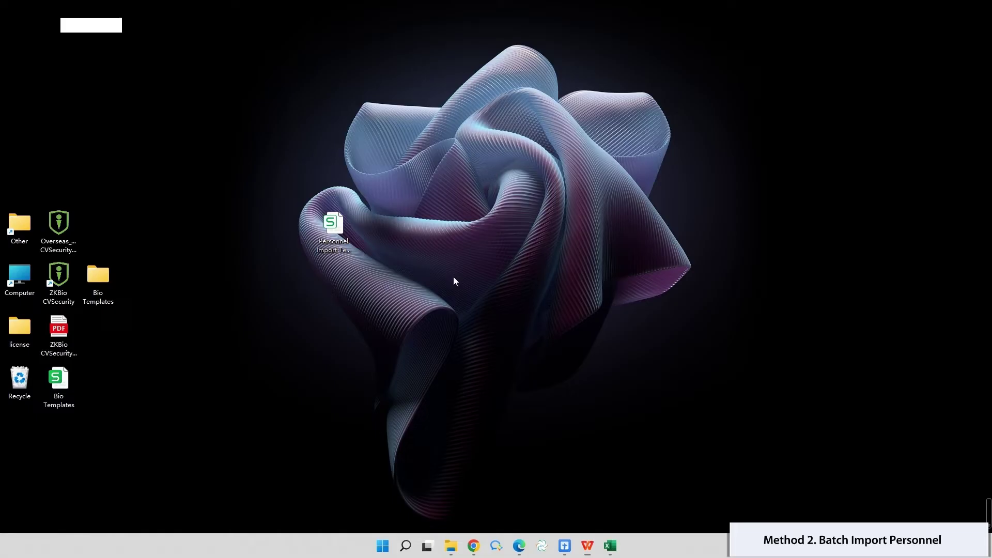
- Open the downloaded template in Excel and widen columns D and E
{"action": "left_click", "coordinate": [340, 245]}
{"action": "double_click", "coordinate": [342, 249]}
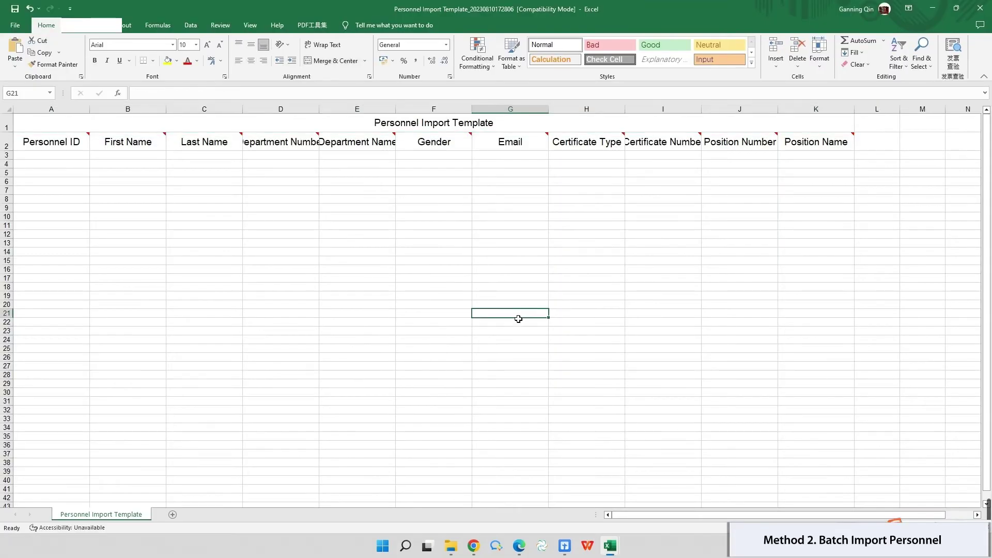
{"action": "left_click_drag", "start_coordinate": [319, 110], "coordinate": [336, 109]}
{"action": "left_click_drag", "start_coordinate": [412, 110], "coordinate": [428, 109]}
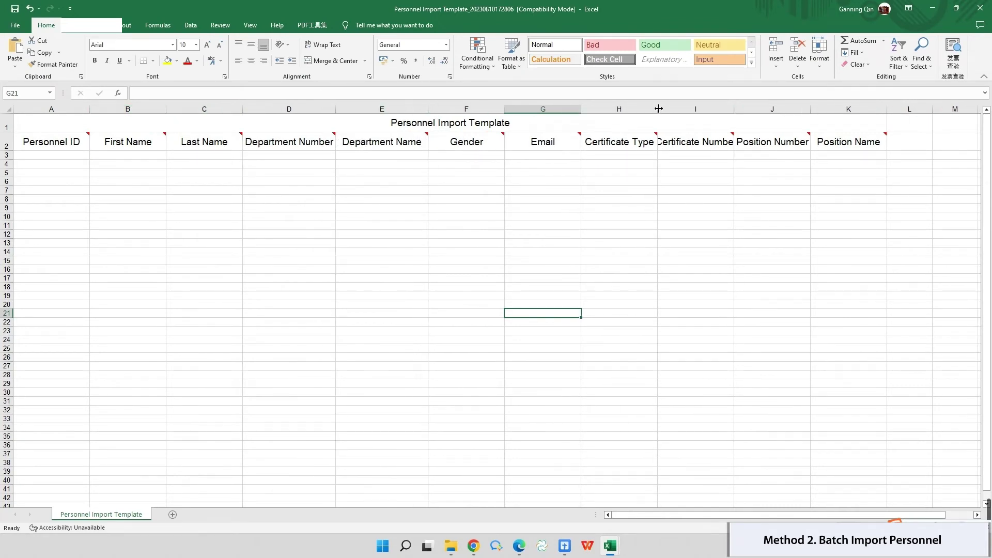
- Widen columns H, I and J, then paste the four HR personnel rows starting at A3
{"action": "left_click_drag", "start_coordinate": [657, 110], "coordinate": [665, 109]}
{"action": "left_click_drag", "start_coordinate": [741, 109], "coordinate": [757, 109]}
{"action": "left_click_drag", "start_coordinate": [833, 110], "coordinate": [846, 110]}
{"action": "left_click", "coordinate": [31, 153]}
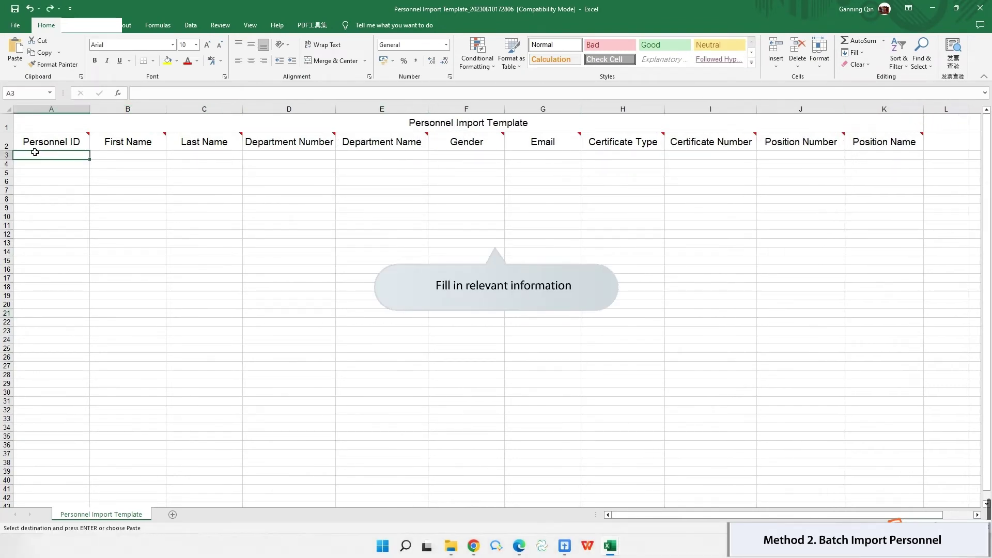
{"action": "key", "text": "ctrl+v"}
{"action": "left_click", "coordinate": [542, 295]}
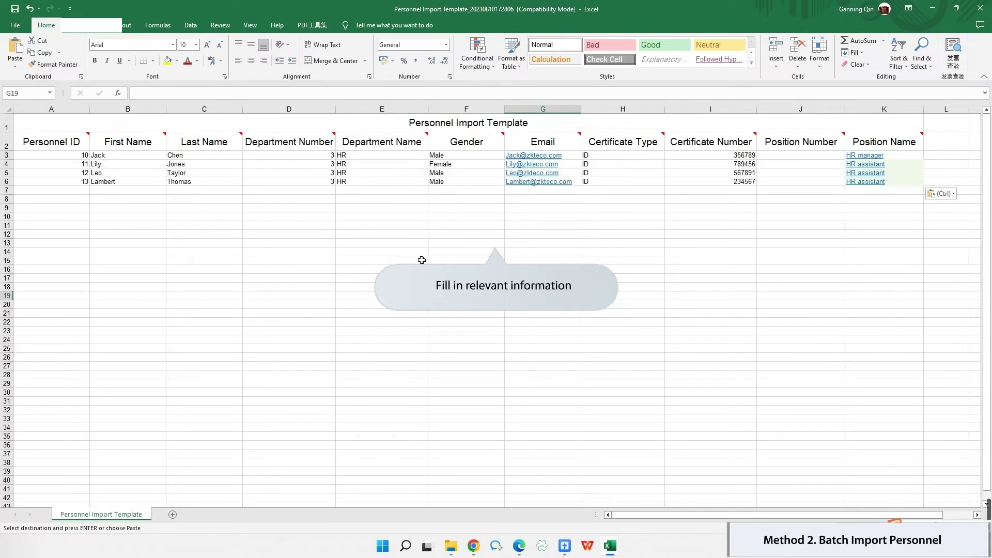
{"action": "key", "text": "Escape"}
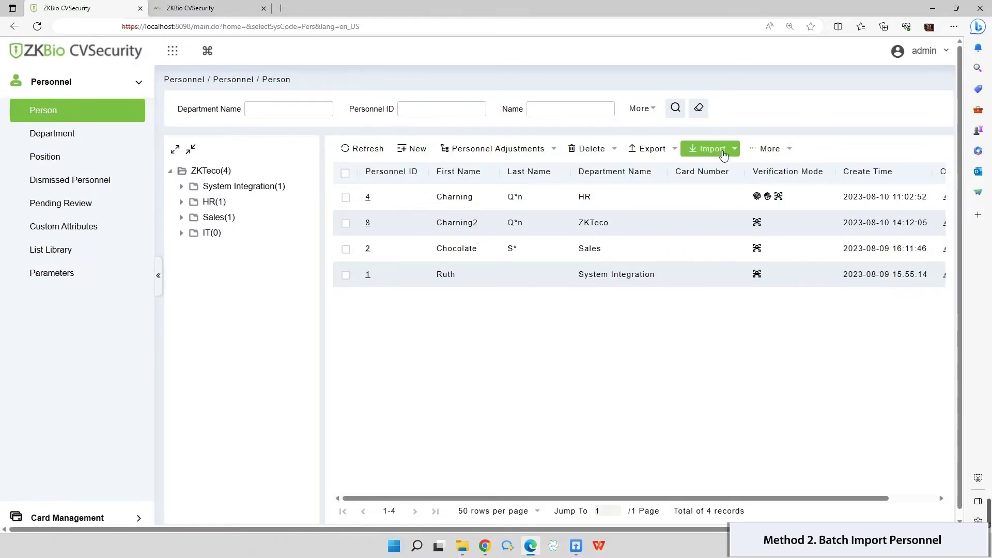
- Import the filled template .xls with Update Existing Data set to Yes, adding IDs 10–13
{"action": "left_click", "coordinate": [712, 149]}
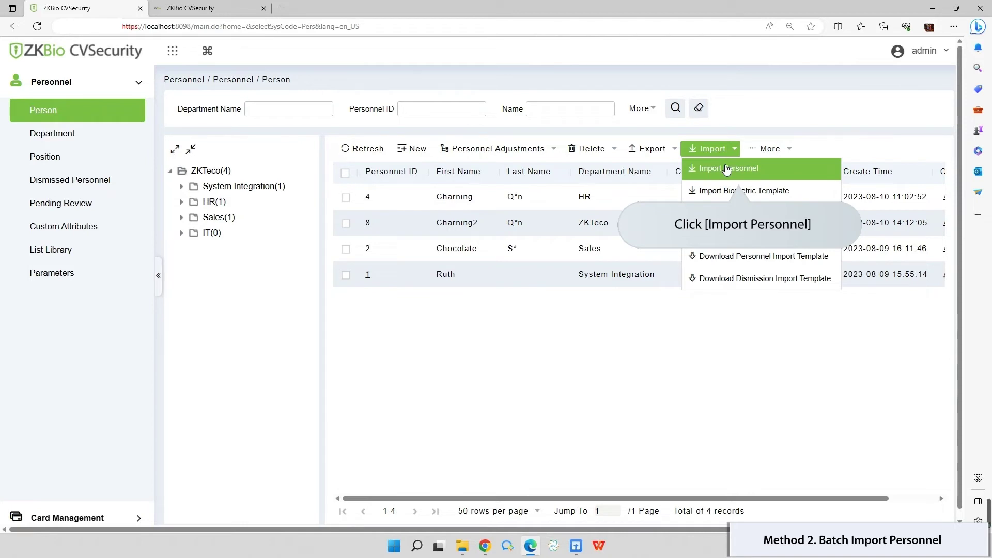
{"action": "left_click", "coordinate": [726, 169]}
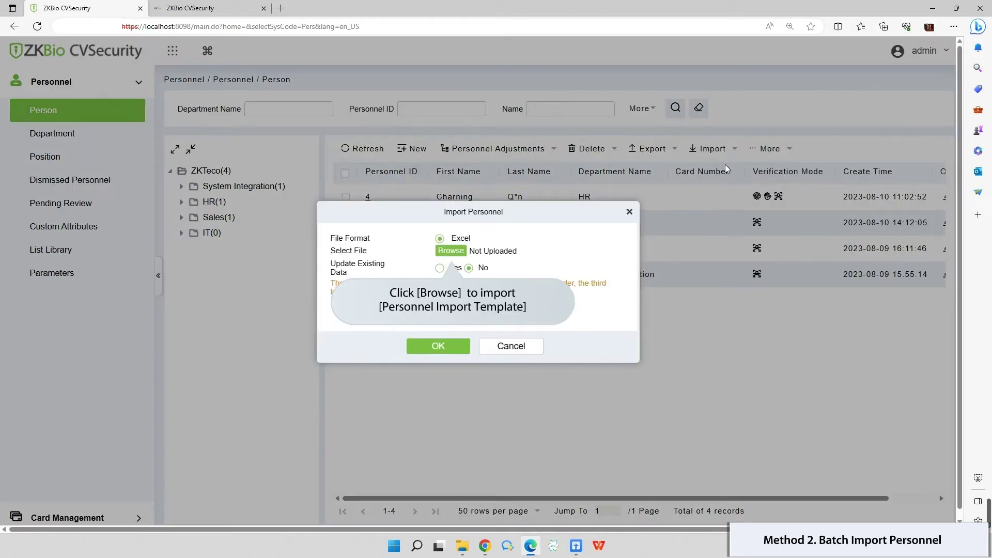
{"action": "left_click", "coordinate": [473, 251]}
{"action": "mouse_move", "coordinate": [560, 225]}
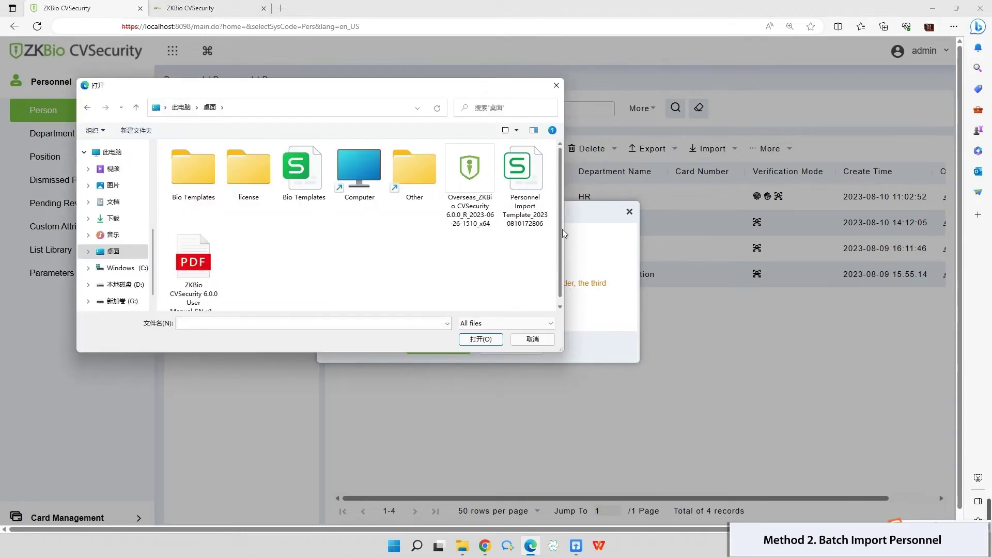
{"action": "left_click", "coordinate": [538, 165]}
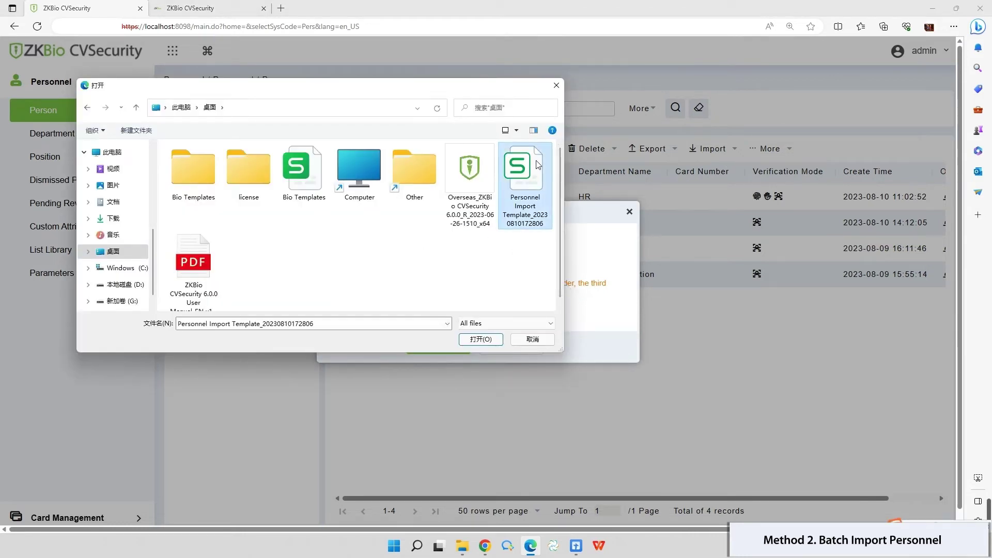
{"action": "left_click", "coordinate": [481, 339]}
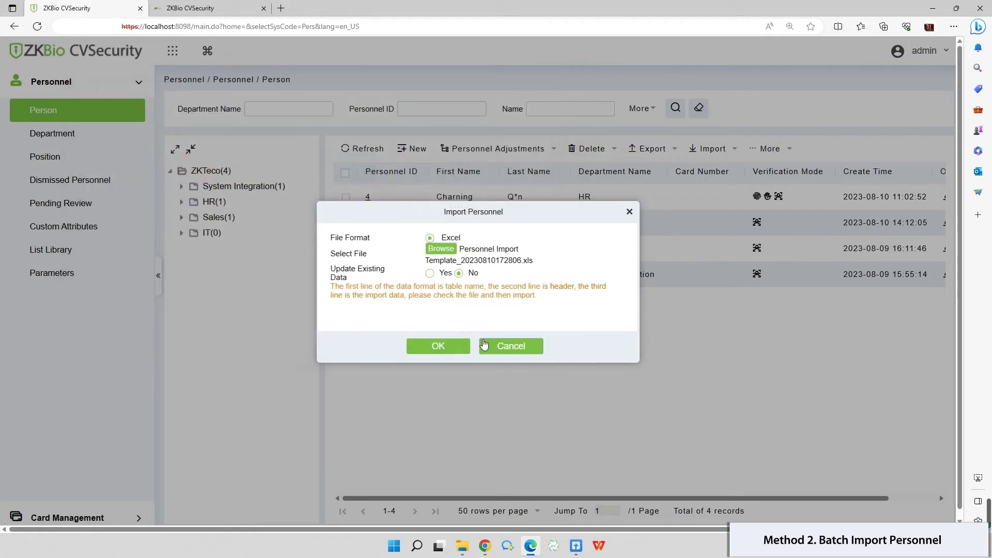
{"action": "left_click", "coordinate": [430, 274]}
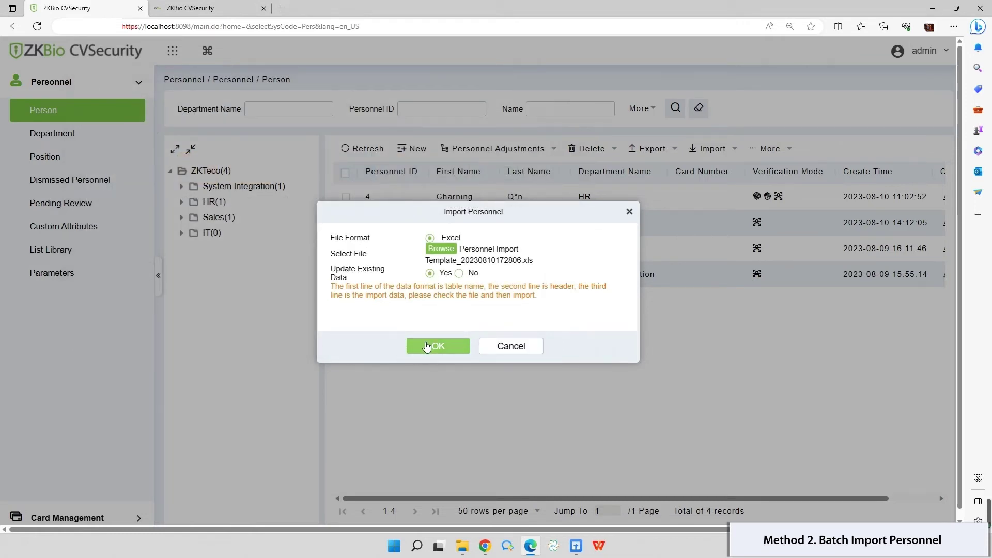
{"action": "left_click", "coordinate": [427, 347]}
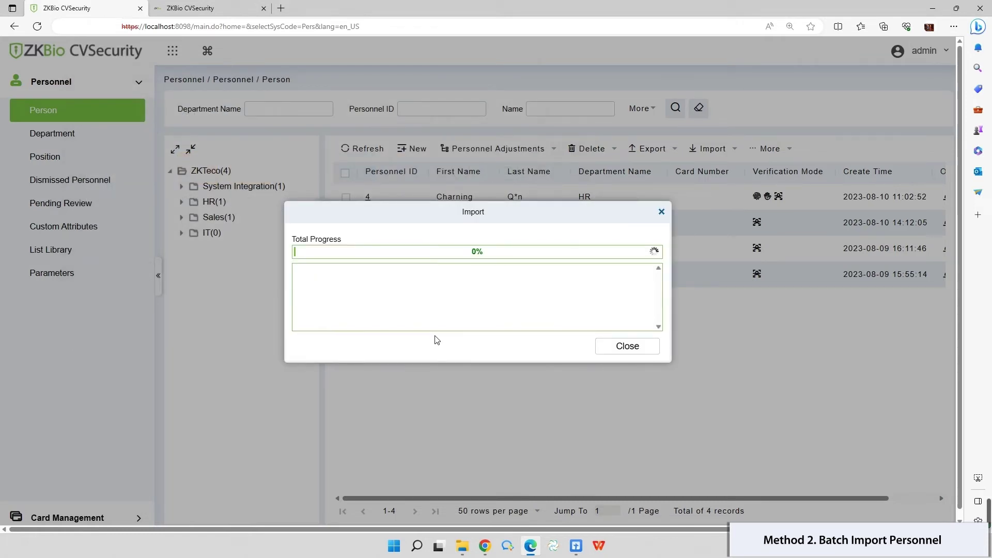
{"action": "left_click", "coordinate": [628, 346]}
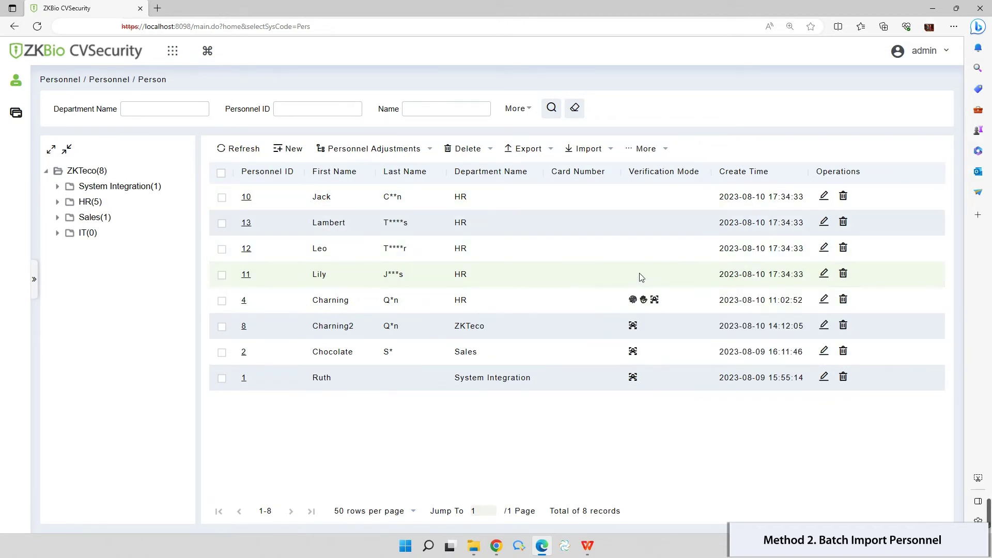
- Upload photos 10–13 from the Bio Templates folder as personnel photos, with 4 successes
{"action": "left_click", "coordinate": [596, 153]}
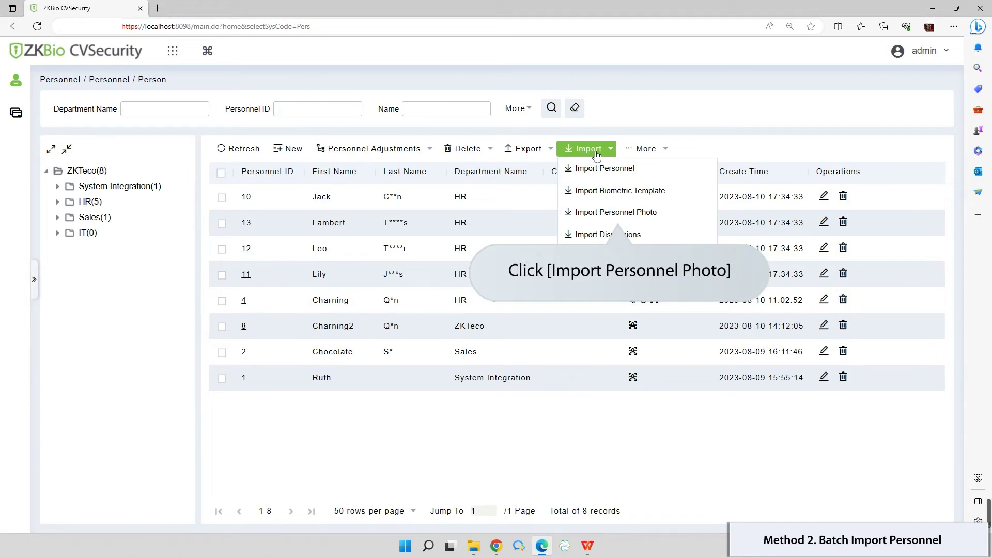
{"action": "left_click", "coordinate": [607, 212]}
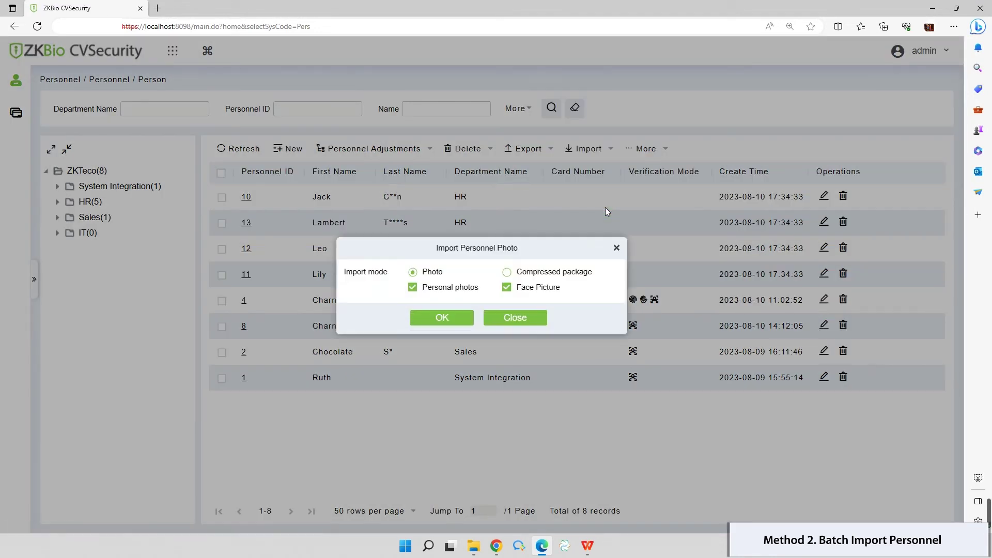
{"action": "left_click", "coordinate": [442, 318]}
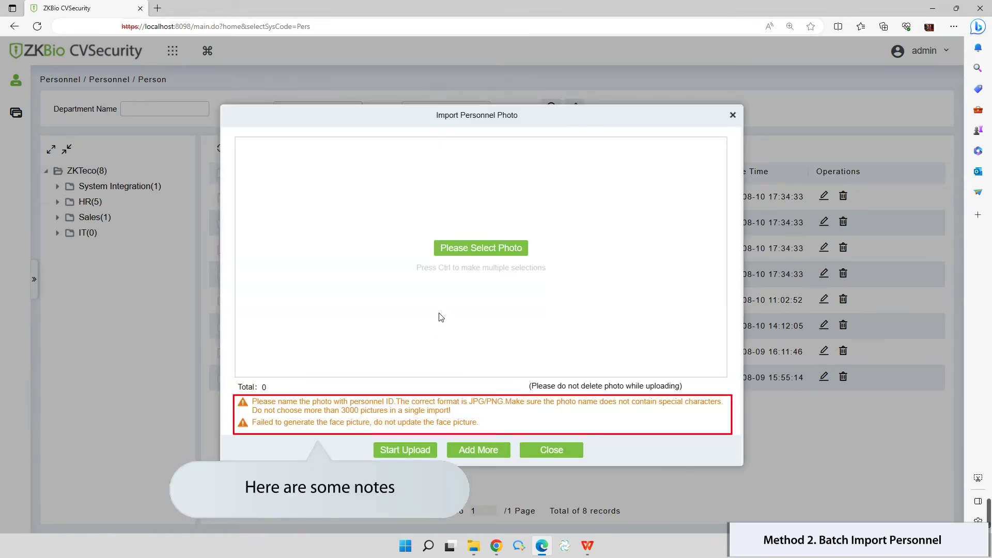
{"action": "left_click", "coordinate": [492, 259]}
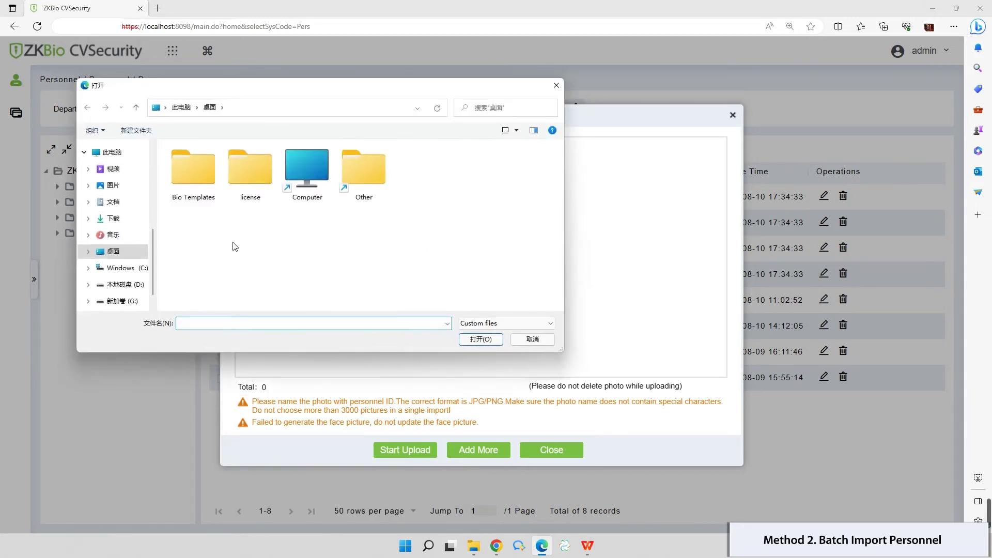
{"action": "double_click", "coordinate": [185, 179]}
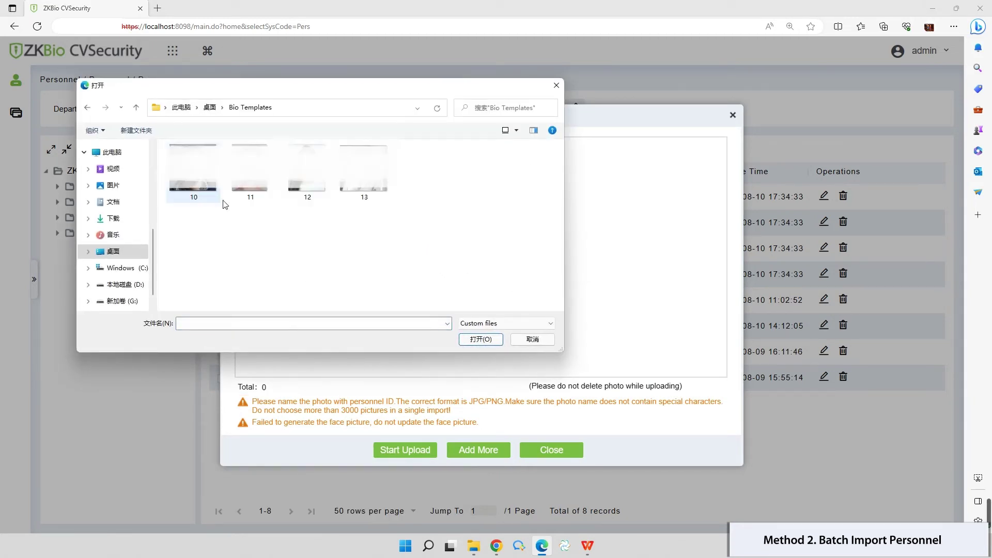
{"action": "left_click_drag", "start_coordinate": [420, 247], "coordinate": [201, 161]}
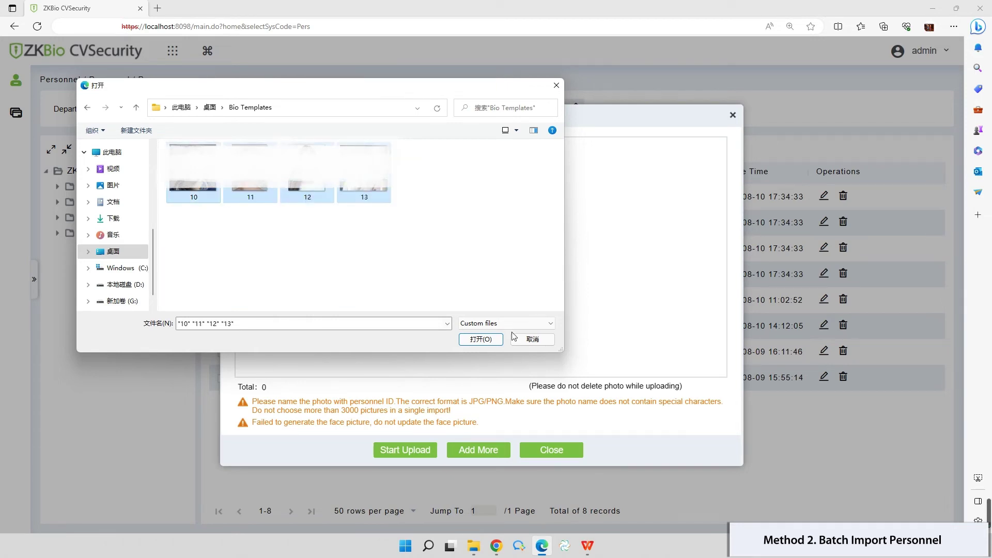
{"action": "left_click", "coordinate": [481, 339]}
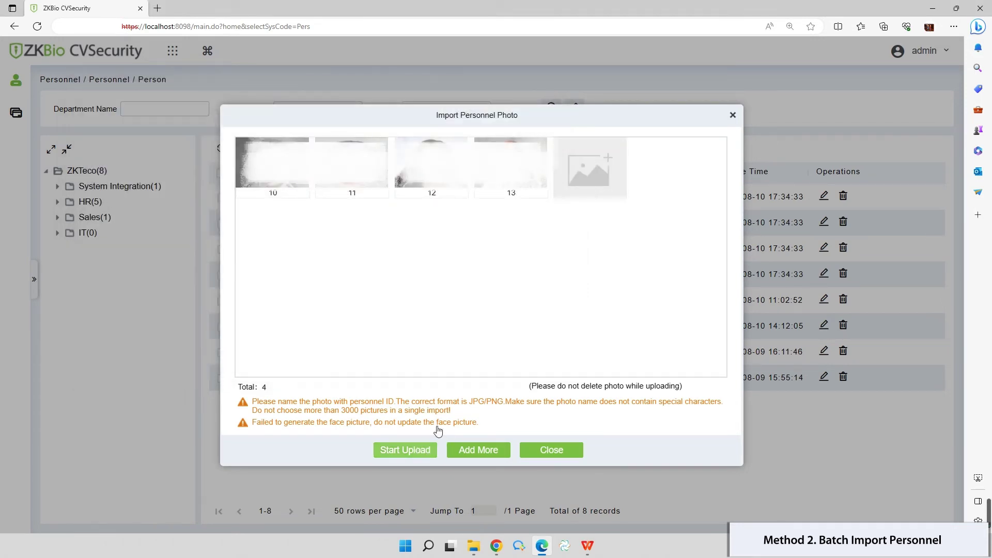
{"action": "left_click", "coordinate": [408, 450]}
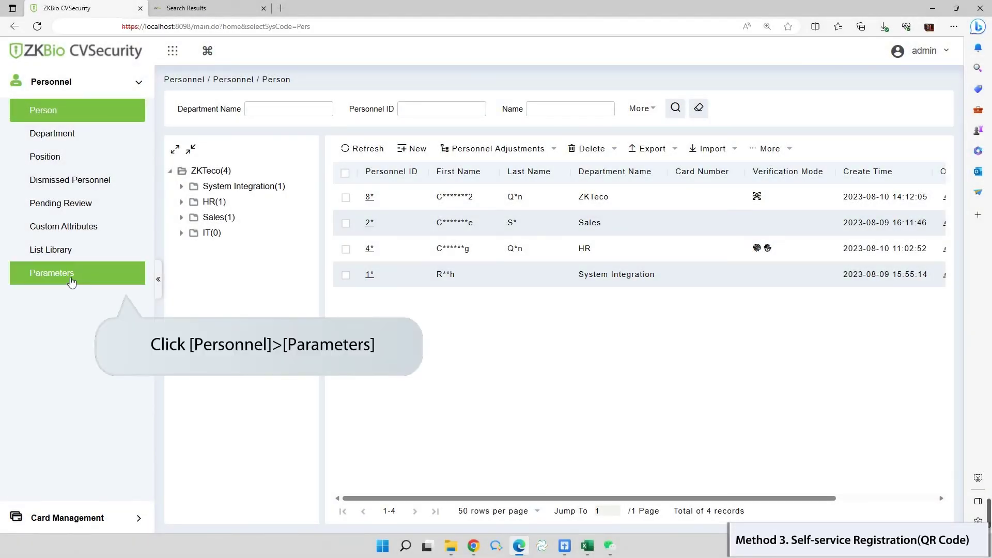
- Set Enable Self Registration to Yes in Personnel Parameters, point the QR Code URL at the server address and port, and save
{"action": "left_click", "coordinate": [72, 282]}
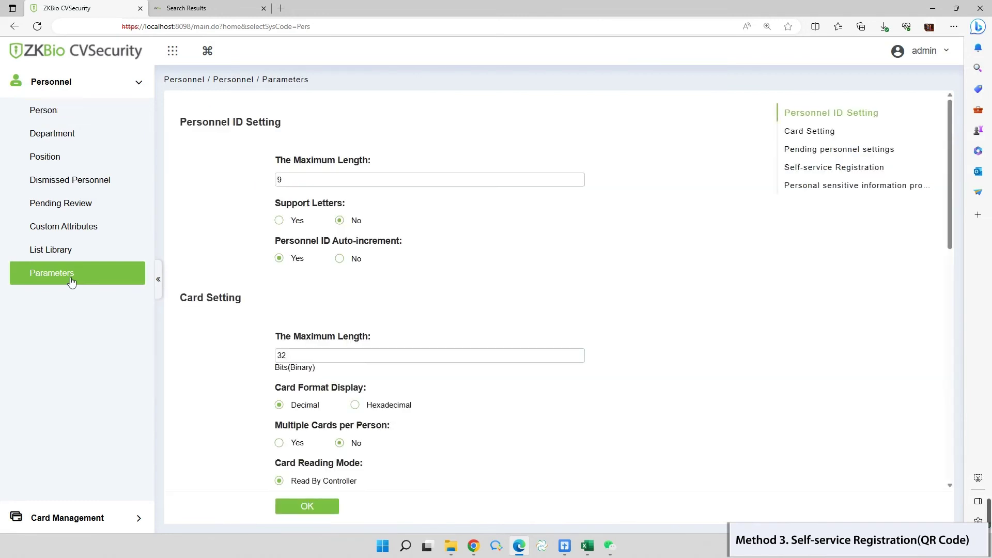
{"action": "scroll", "coordinate": [376, 248], "scroll_direction": "down", "scroll_amount": 3}
{"action": "scroll", "coordinate": [377, 248], "scroll_direction": "down", "scroll_amount": 3}
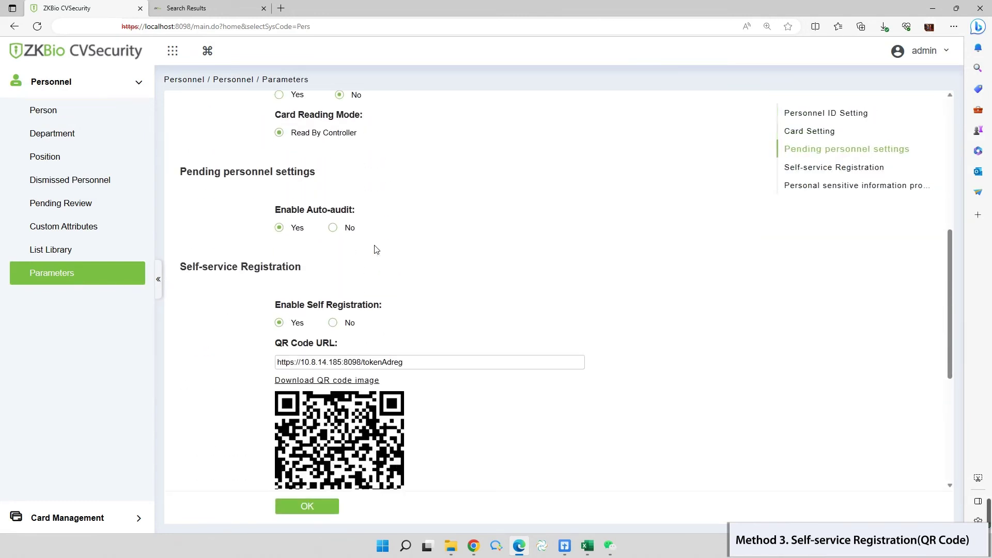
{"action": "scroll", "coordinate": [393, 243], "scroll_direction": "down", "scroll_amount": 2}
{"action": "left_click", "coordinate": [407, 237]}
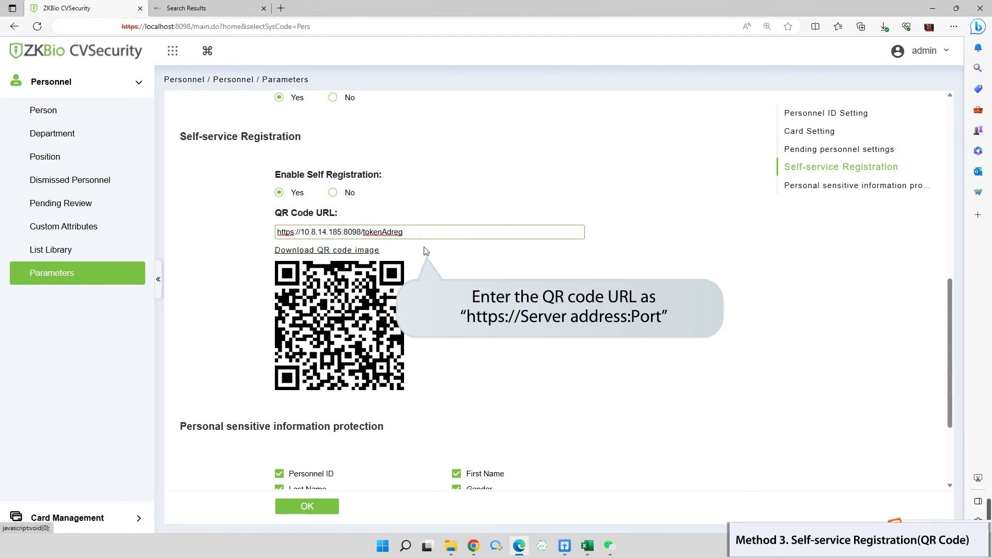
{"action": "scroll", "coordinate": [325, 354], "scroll_direction": "down", "scroll_amount": 2}
{"action": "scroll", "coordinate": [310, 299], "scroll_direction": "down", "scroll_amount": 2}
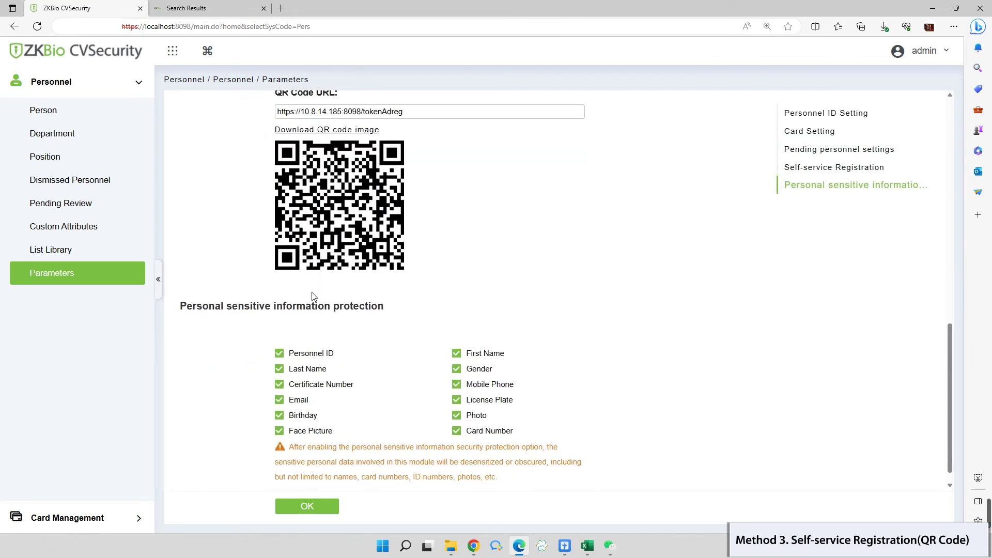
{"action": "left_click", "coordinate": [309, 508]}
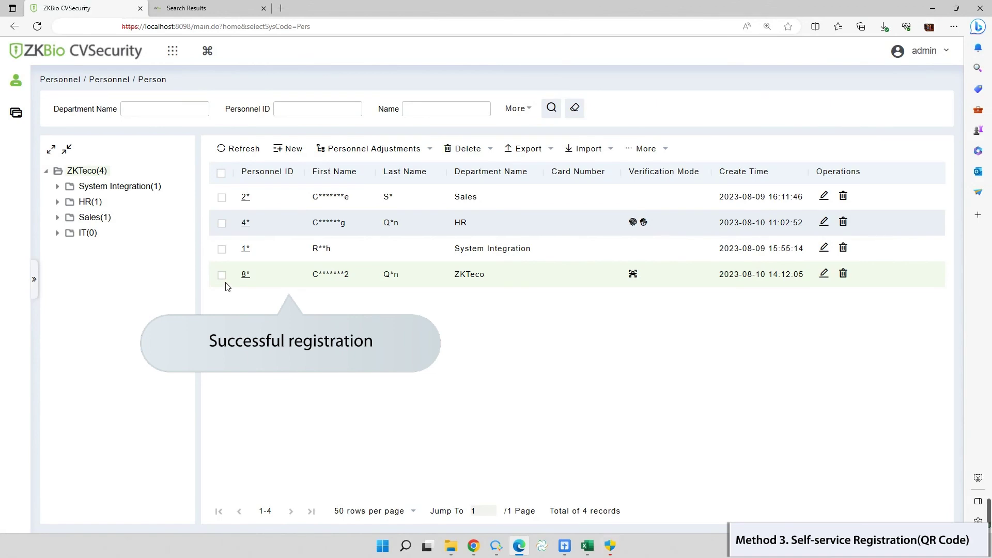
- Select the self-registered ZKTeco person with Personnel ID 8 in the Person list
{"action": "left_click", "coordinate": [222, 277]}
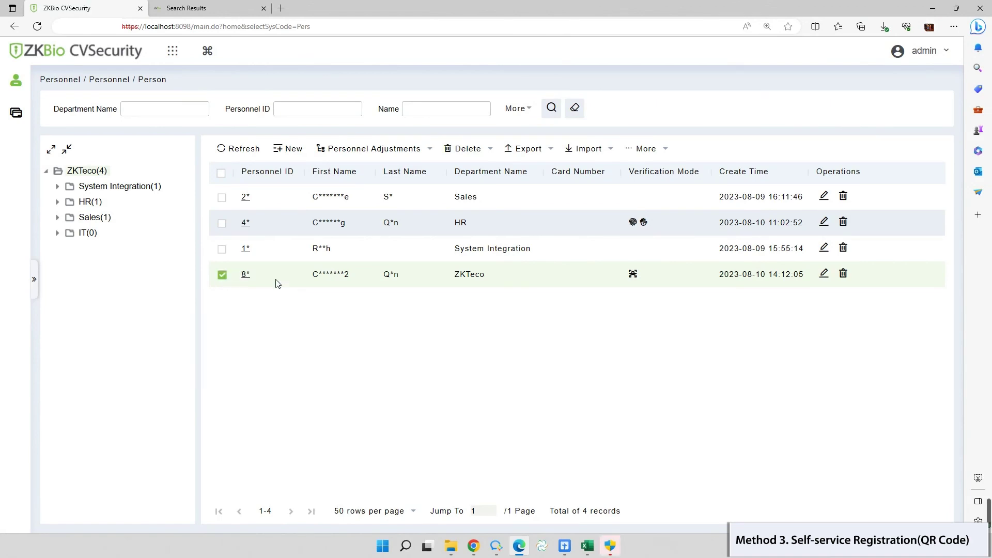